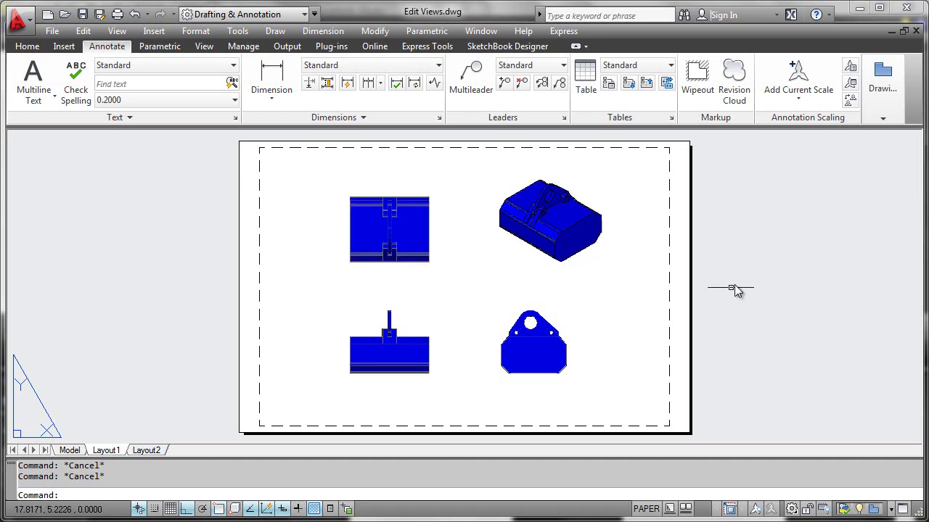
Step: Start editing the isometric and upper-left views, then cancel both without changes
{"action": "left_click", "coordinate": [882, 119]}
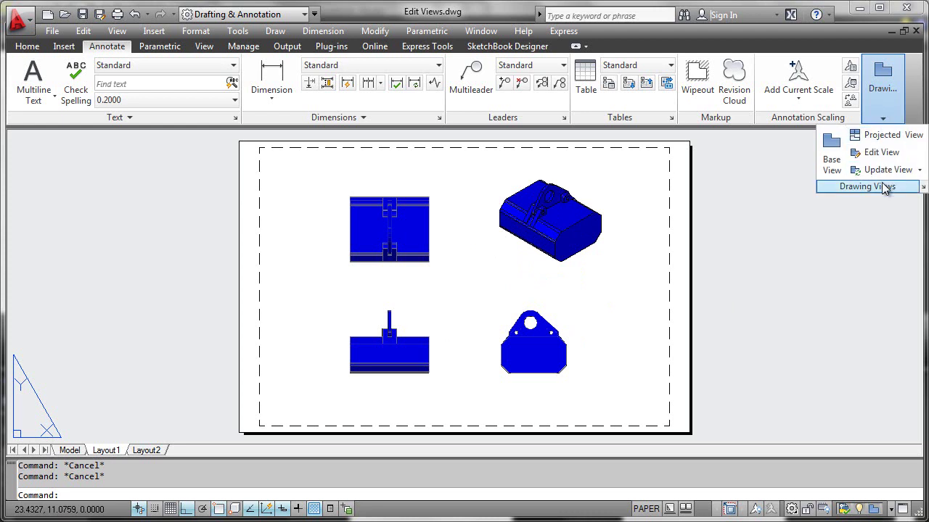
{"action": "left_click", "coordinate": [875, 153]}
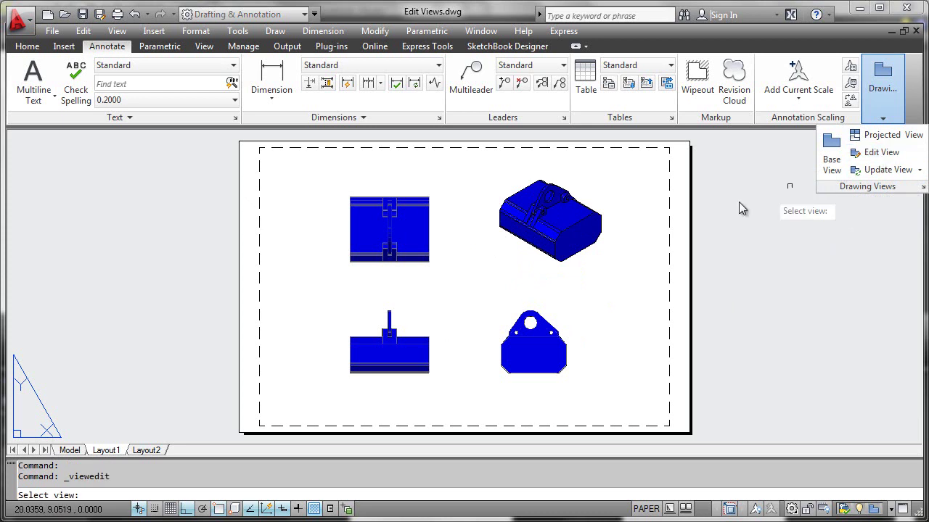
{"action": "left_click", "coordinate": [604, 242]}
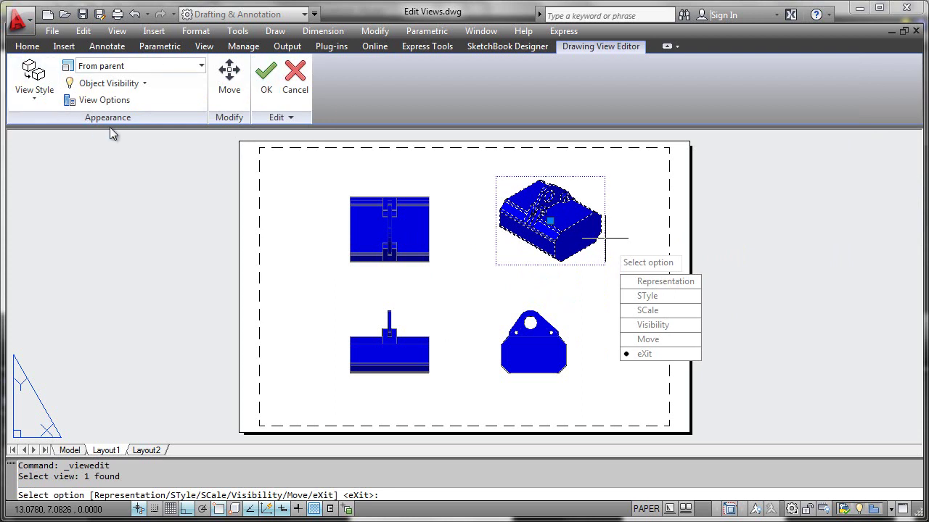
{"action": "key", "text": "Escape"}
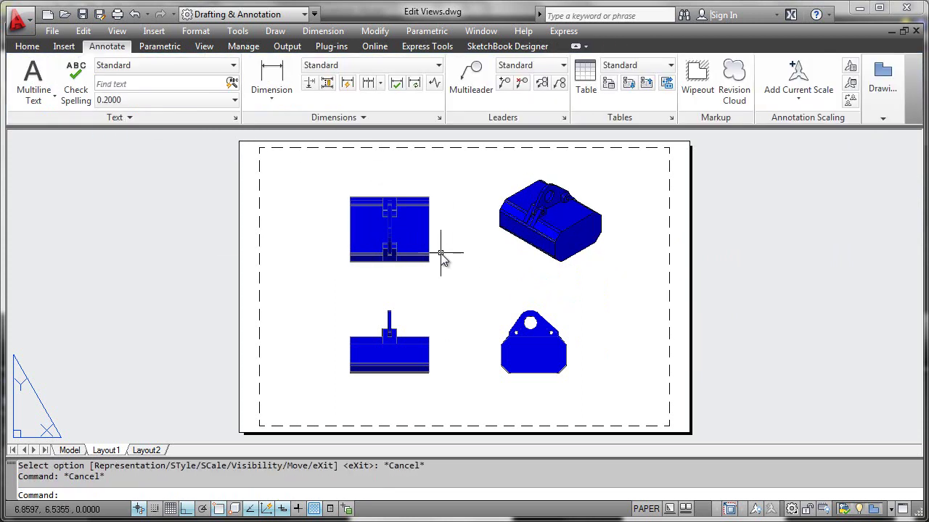
{"action": "double_click", "coordinate": [433, 267]}
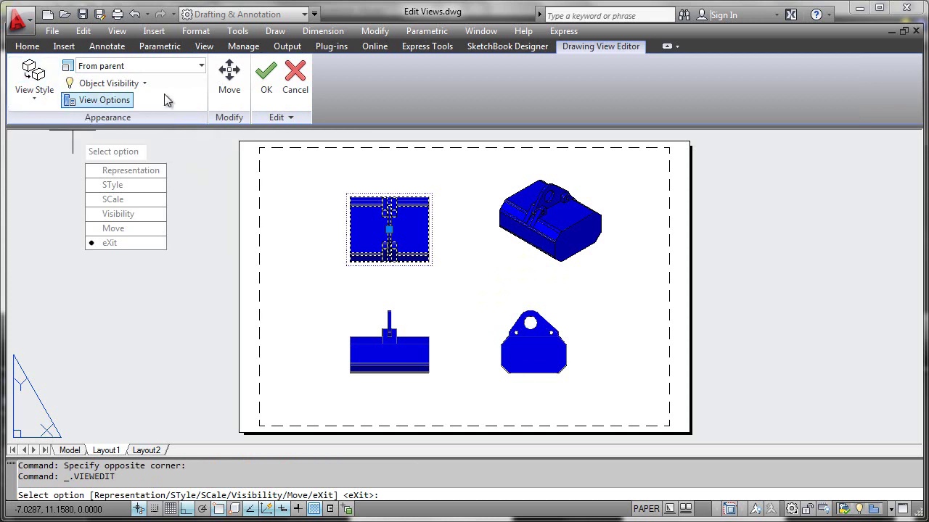
{"action": "left_click", "coordinate": [201, 68]}
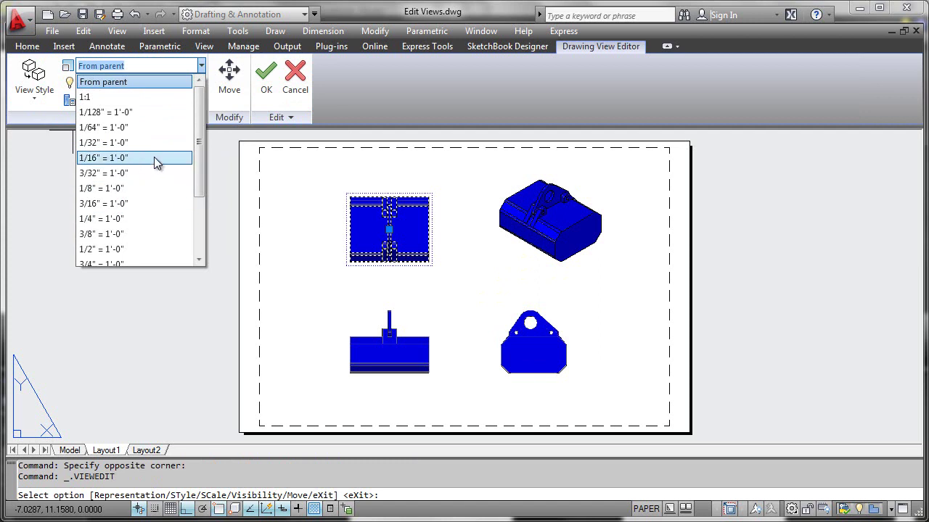
{"action": "left_click", "coordinate": [355, 84]}
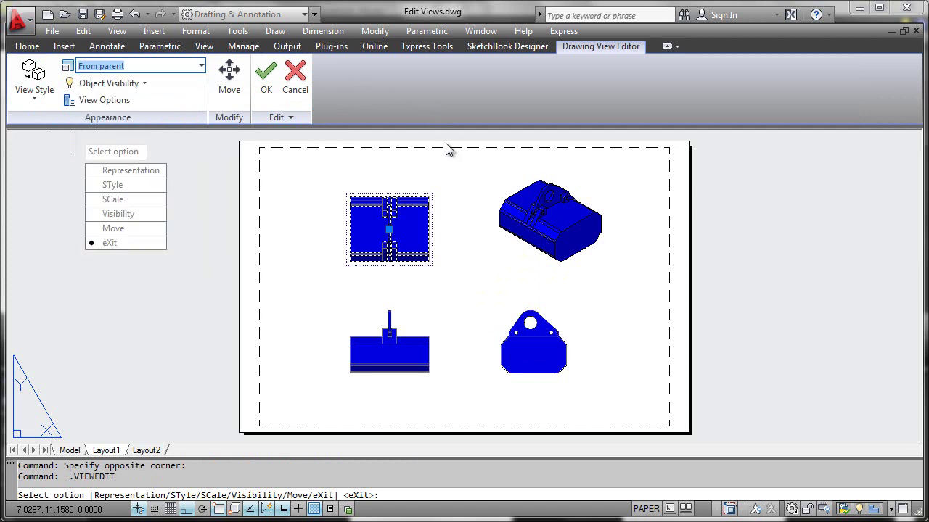
{"action": "left_click", "coordinate": [293, 79]}
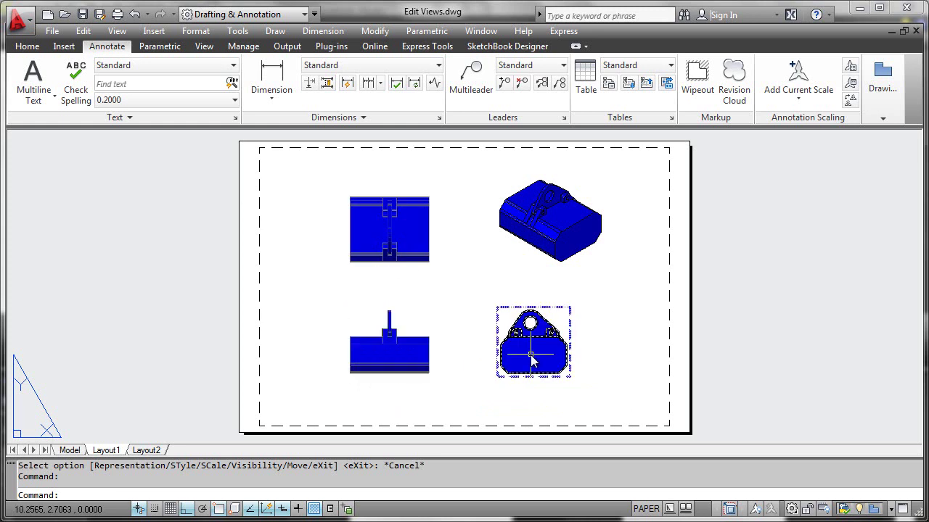
Step: Set the bottom-left base view's style to Wireframe with hidden edges and accept
{"action": "double_click", "coordinate": [423, 346]}
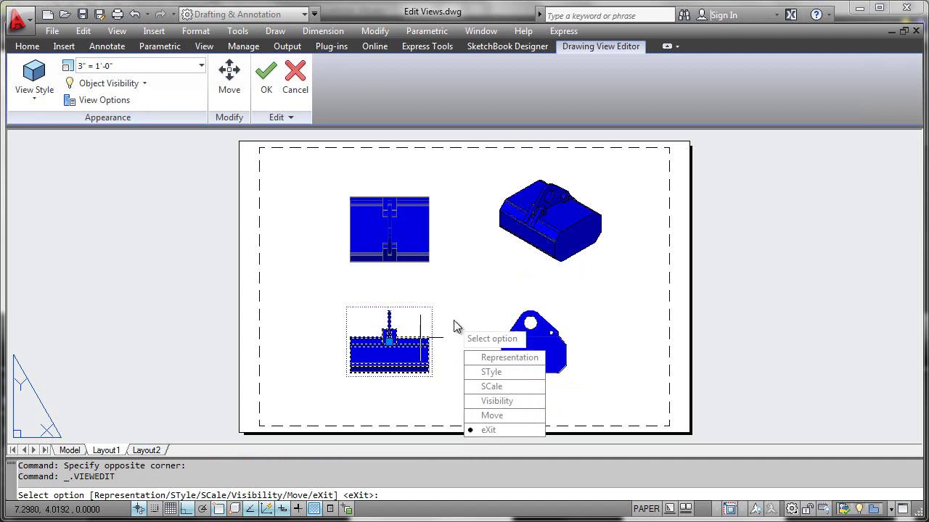
{"action": "left_click", "coordinate": [36, 100]}
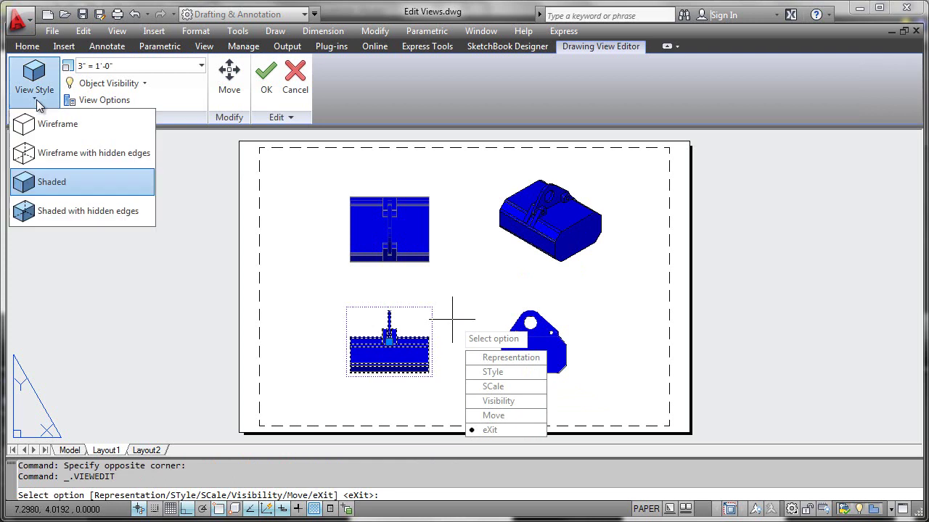
{"action": "left_click", "coordinate": [66, 154]}
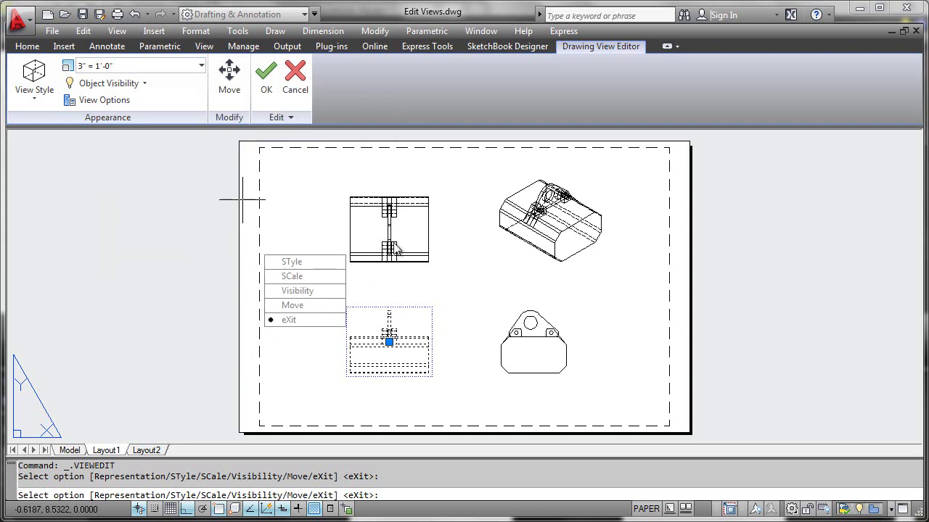
{"action": "left_click", "coordinate": [271, 90]}
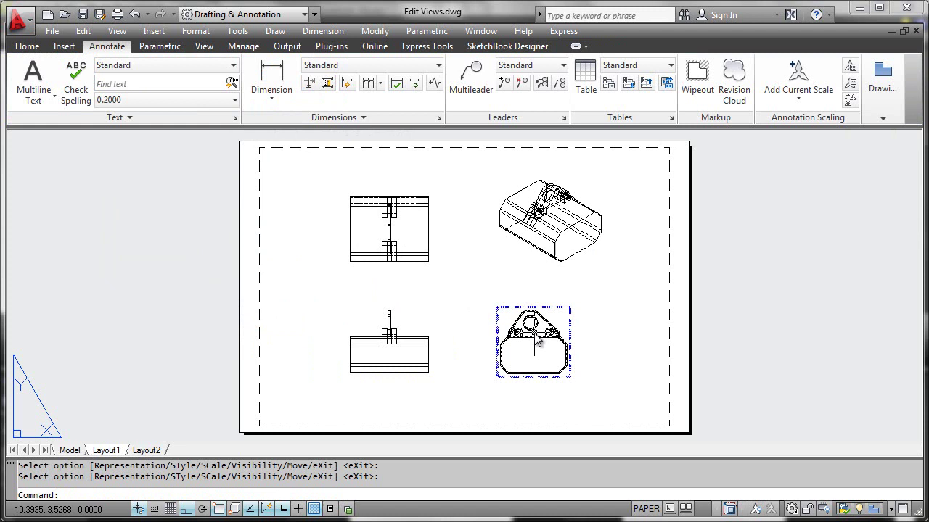
Step: Change the isometric view's scale to 6" = 1'-0" and finish the edit
{"action": "left_click", "coordinate": [584, 219]}
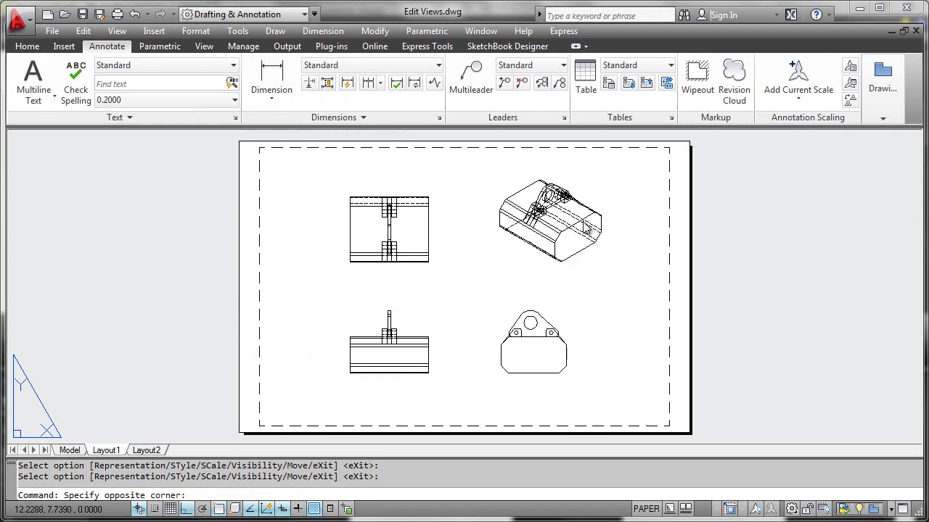
{"action": "double_click", "coordinate": [587, 221]}
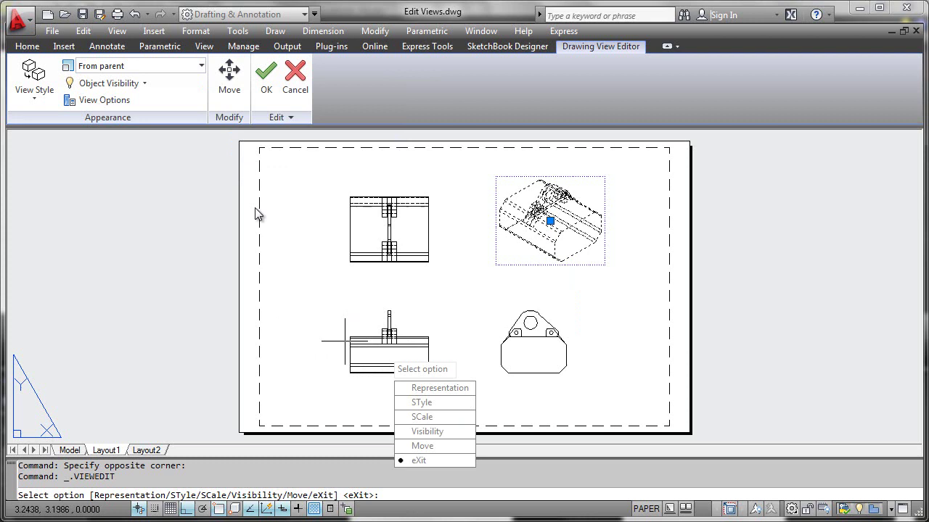
{"action": "left_click", "coordinate": [201, 66]}
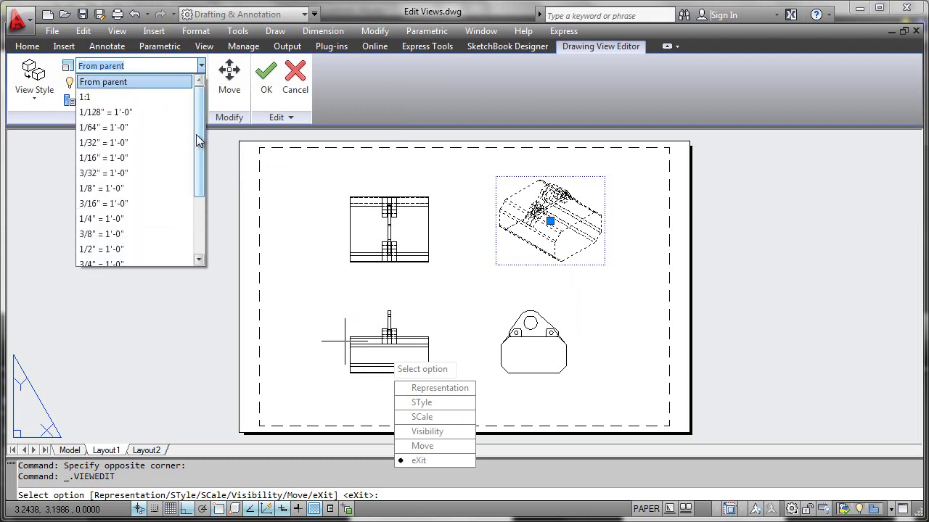
{"action": "left_click_drag", "start_coordinate": [198, 161], "coordinate": [199, 210]}
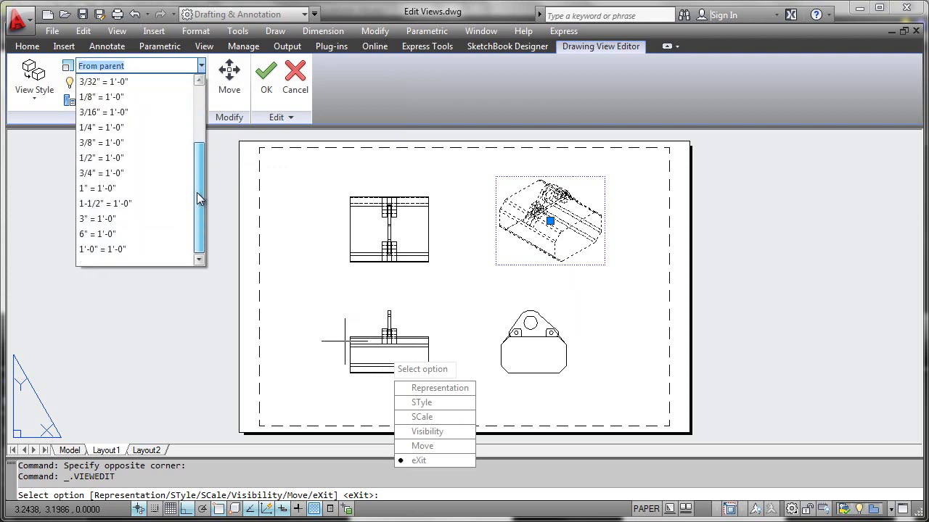
{"action": "left_click", "coordinate": [121, 234]}
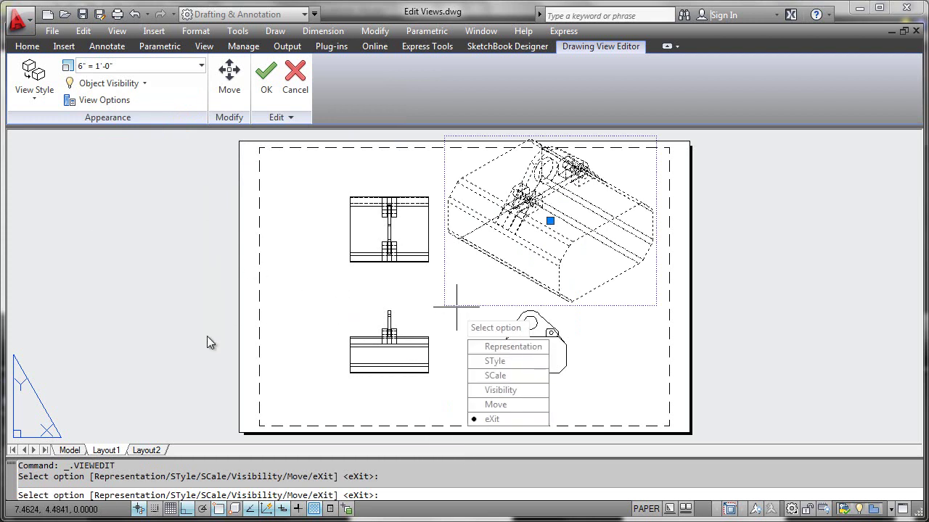
{"action": "key", "text": "Return"}
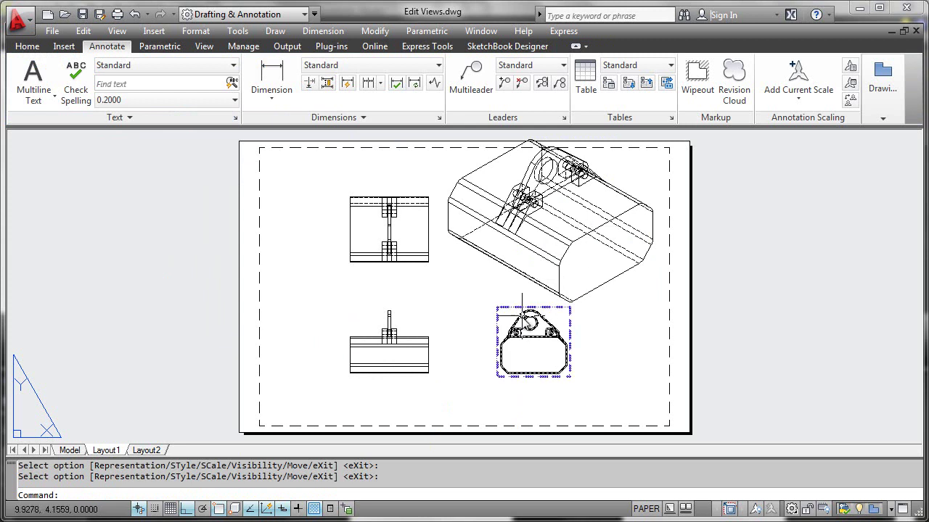
Step: Stretch the bottom-left view left by its centre grip so the aligned top view follows
{"action": "left_click", "coordinate": [416, 338]}
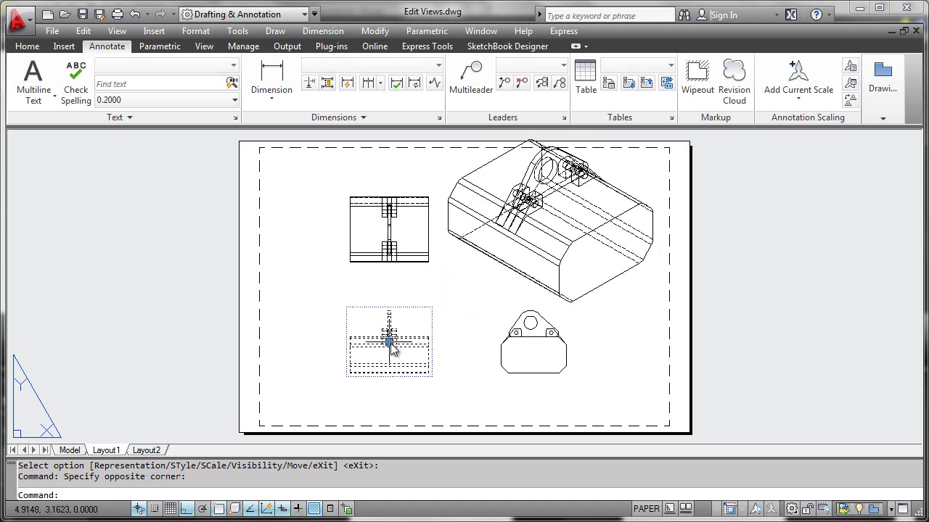
{"action": "left_click", "coordinate": [390, 344]}
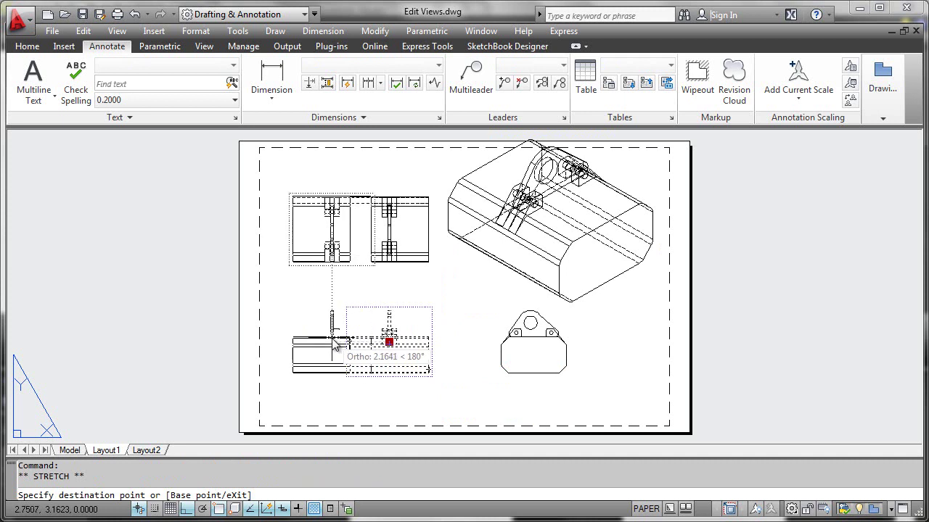
{"action": "left_click", "coordinate": [334, 346]}
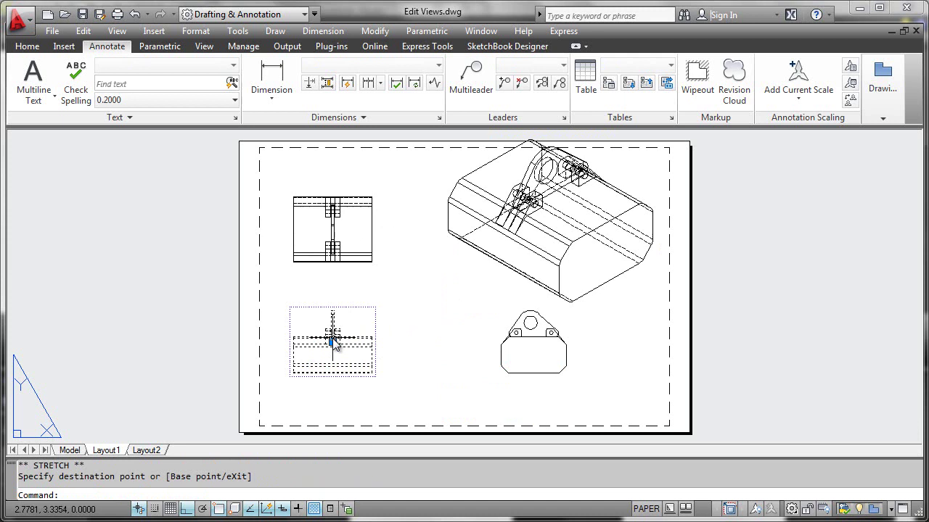
{"action": "left_click", "coordinate": [335, 242]}
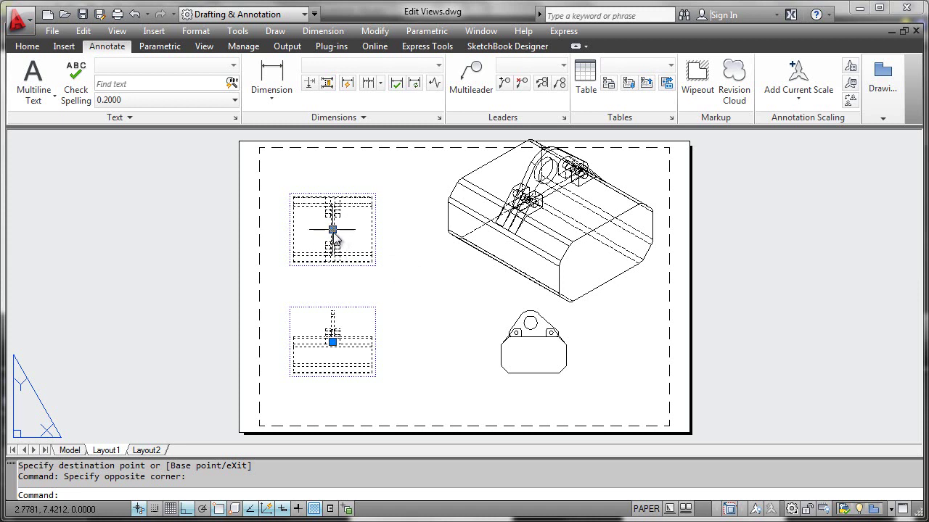
{"action": "mouse_move", "coordinate": [332, 230]}
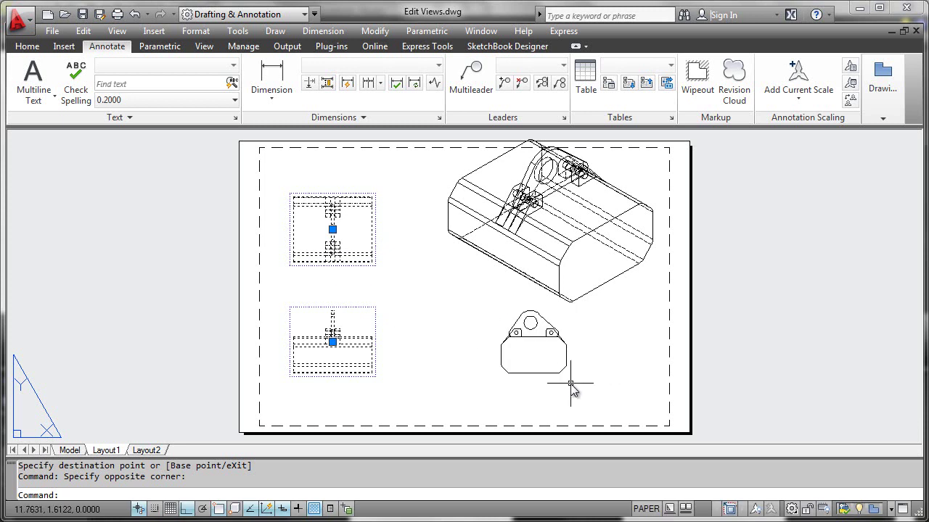
Step: Grip-stretch the lower-right view further left, closer to the bottom view
{"action": "key", "text": "Escape"}
{"action": "left_click", "coordinate": [545, 376]}
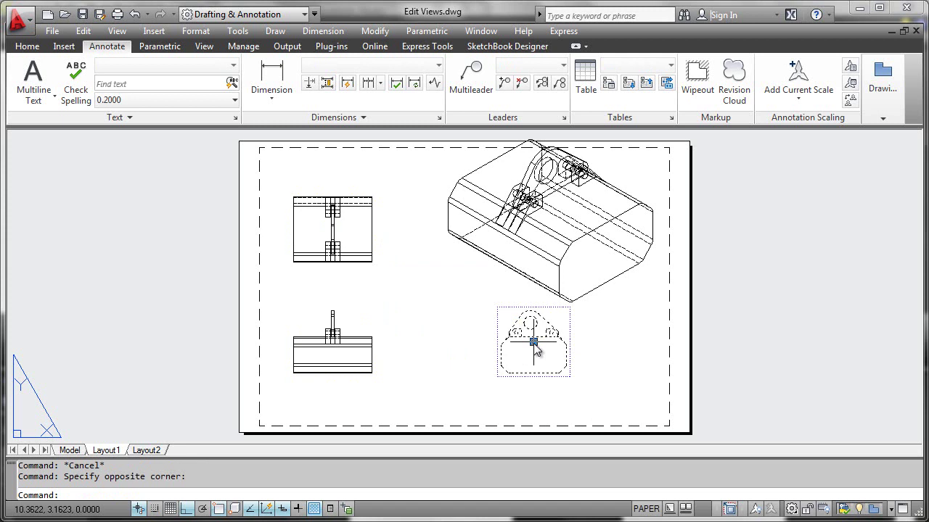
{"action": "left_click", "coordinate": [533, 342]}
{"action": "left_click", "coordinate": [462, 345]}
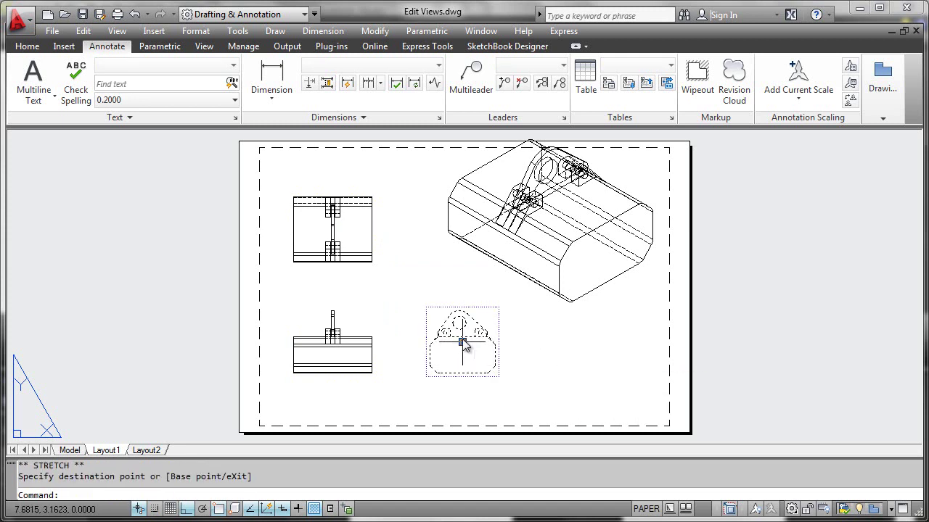
Step: Select the enlarged isometric view and grip-move it to a midpoint snap
{"action": "left_click", "coordinate": [511, 295]}
{"action": "left_click", "coordinate": [520, 283]}
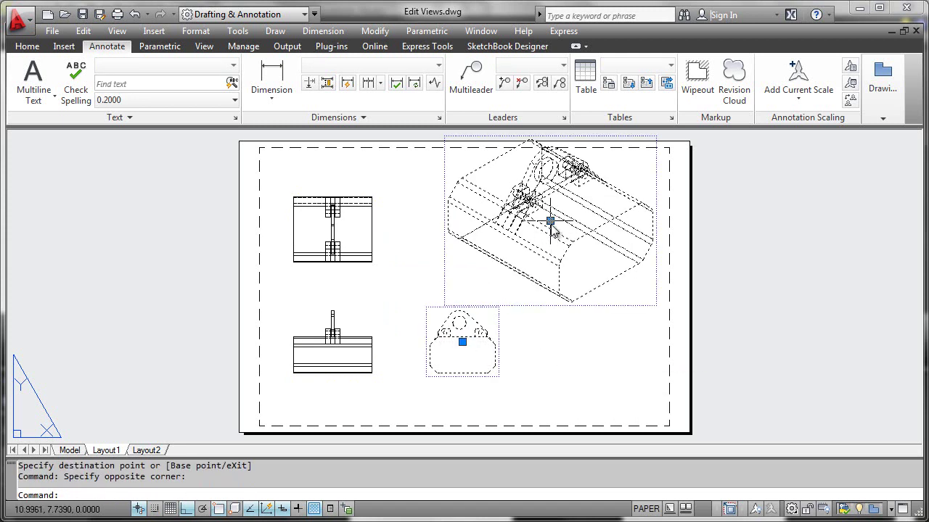
{"action": "left_click", "coordinate": [550, 220]}
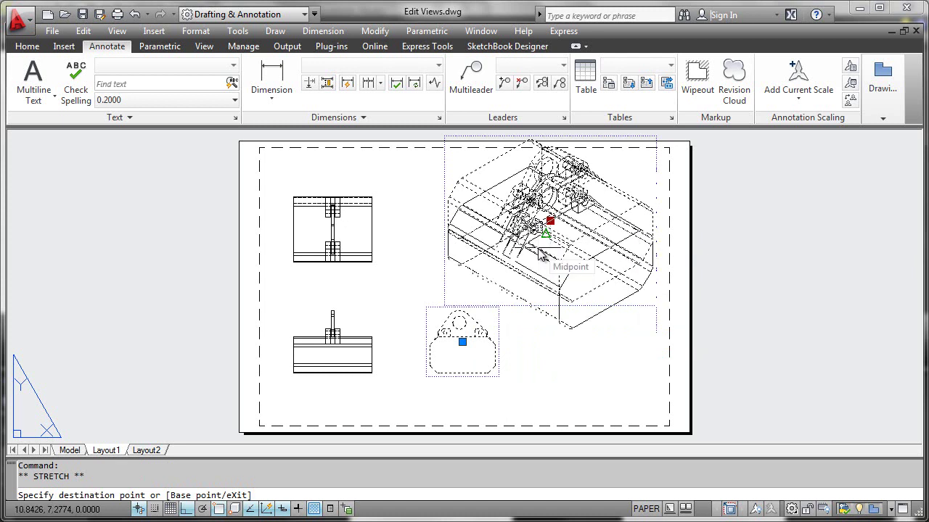
{"action": "left_click", "coordinate": [539, 251]}
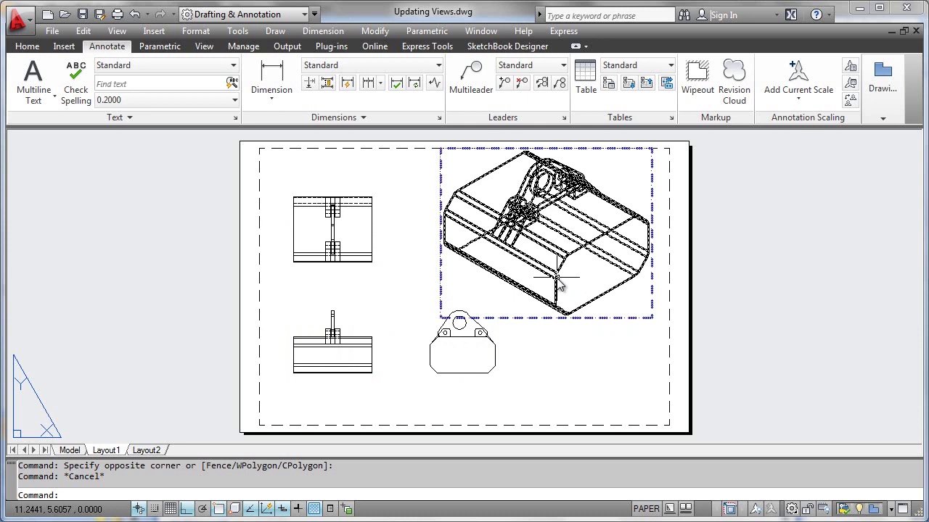
Step: Expand the Drawing Views panel on the Annotate tab, then collapse it
{"action": "left_click", "coordinate": [882, 94]}
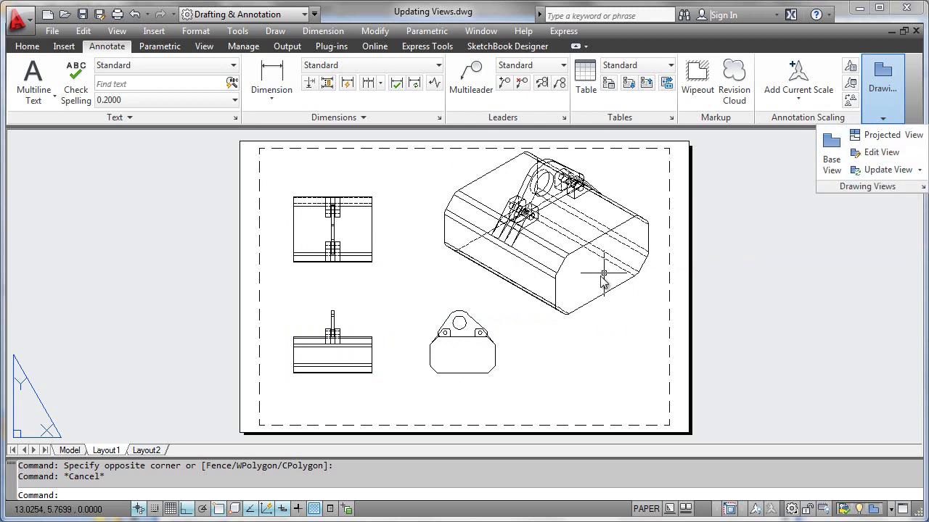
{"action": "left_click", "coordinate": [354, 239]}
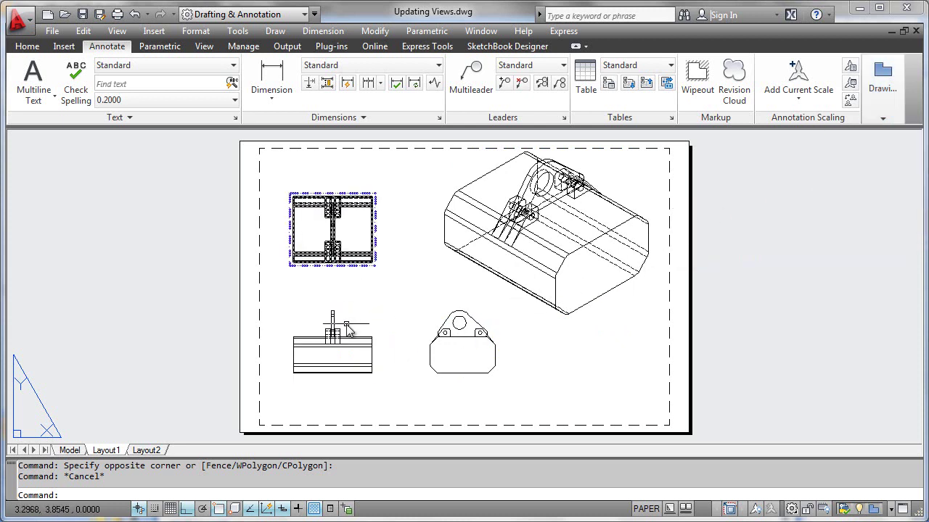